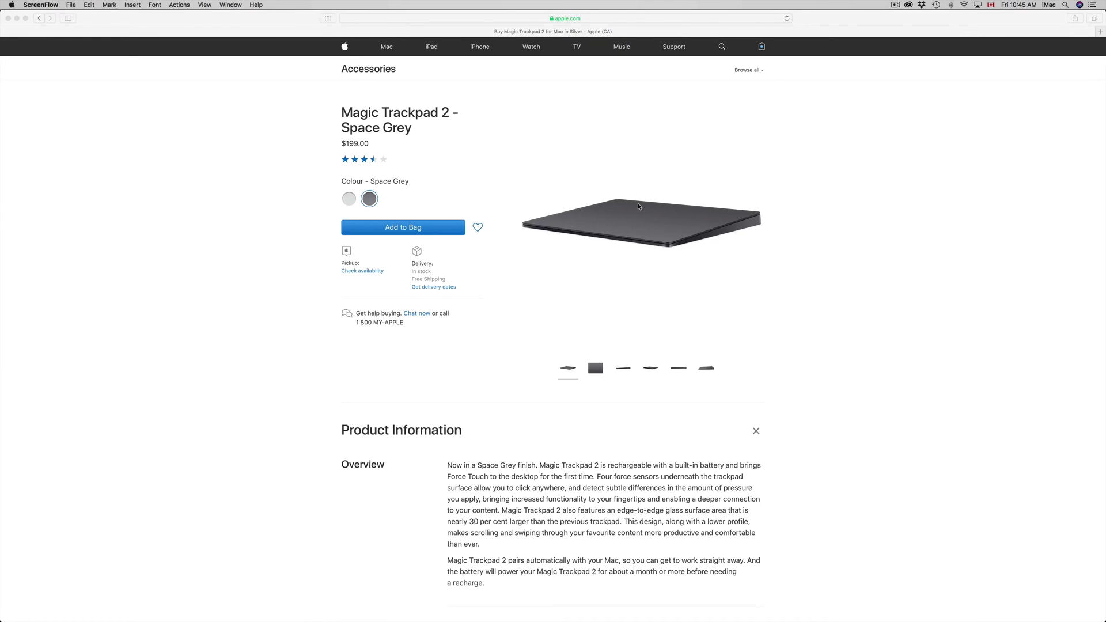
- Check the connected Bluetooth devices, then launch System Preferences through Spotlight
click(951, 6)
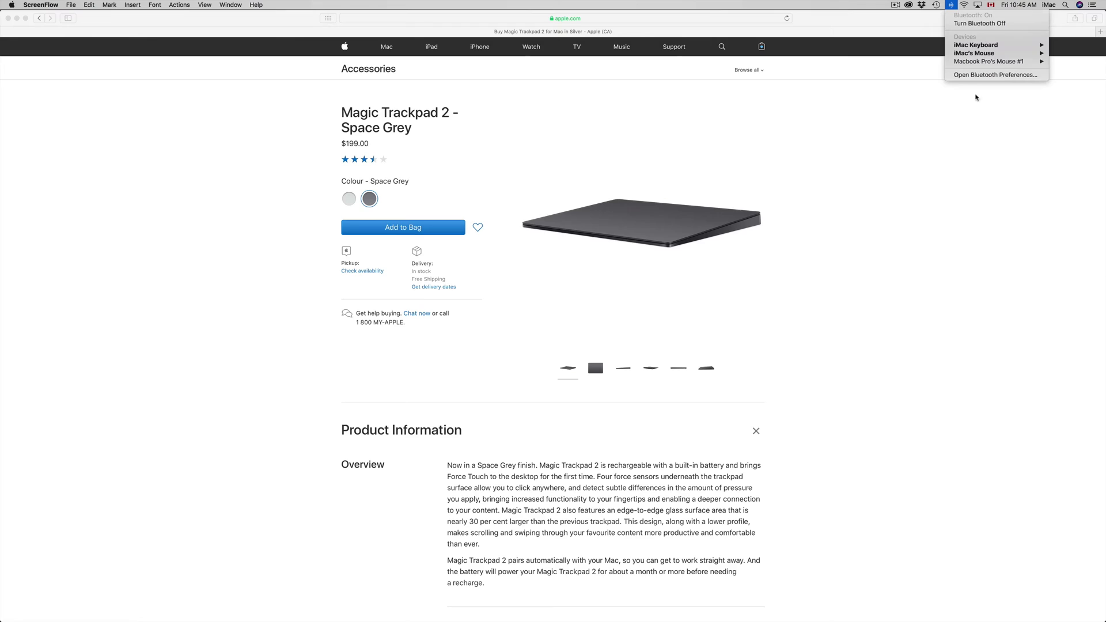
click(894, 194)
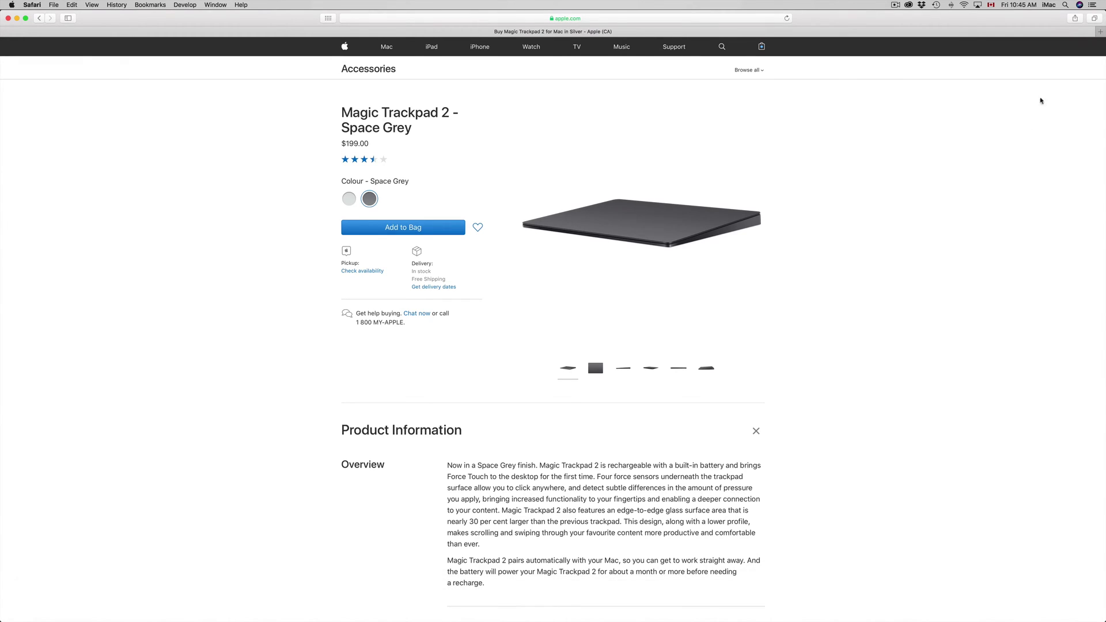
click(1065, 5)
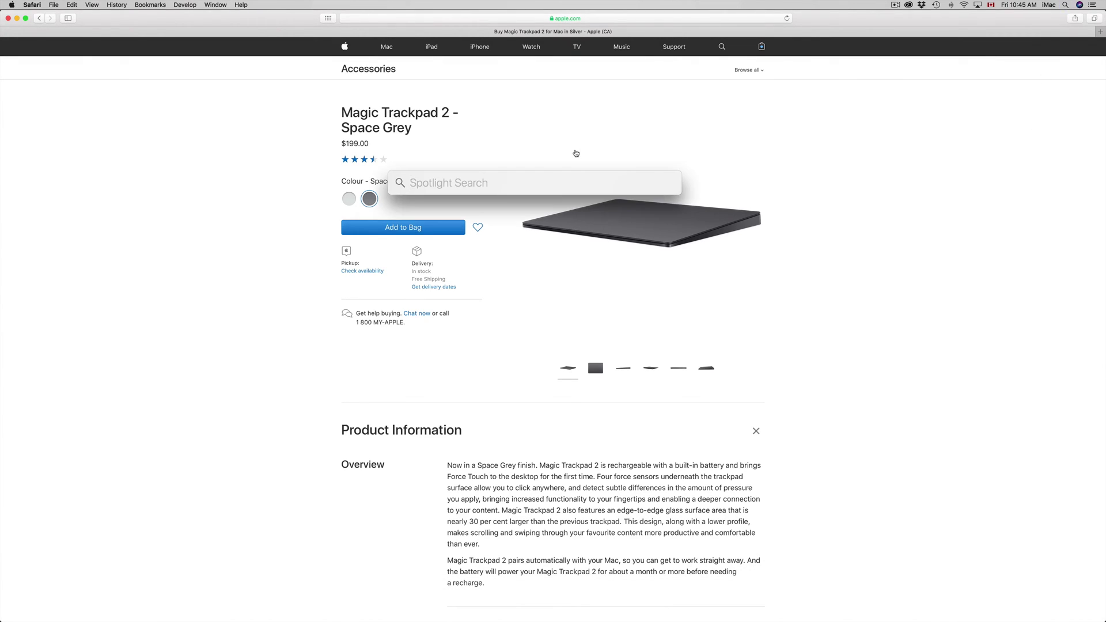
text(system)
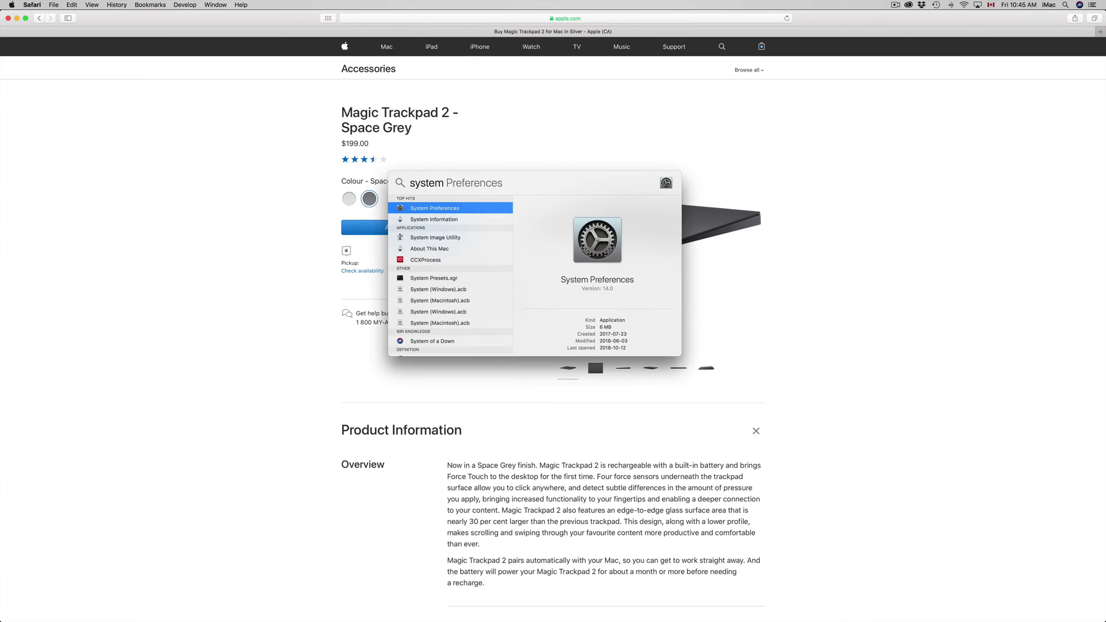
click(452, 209)
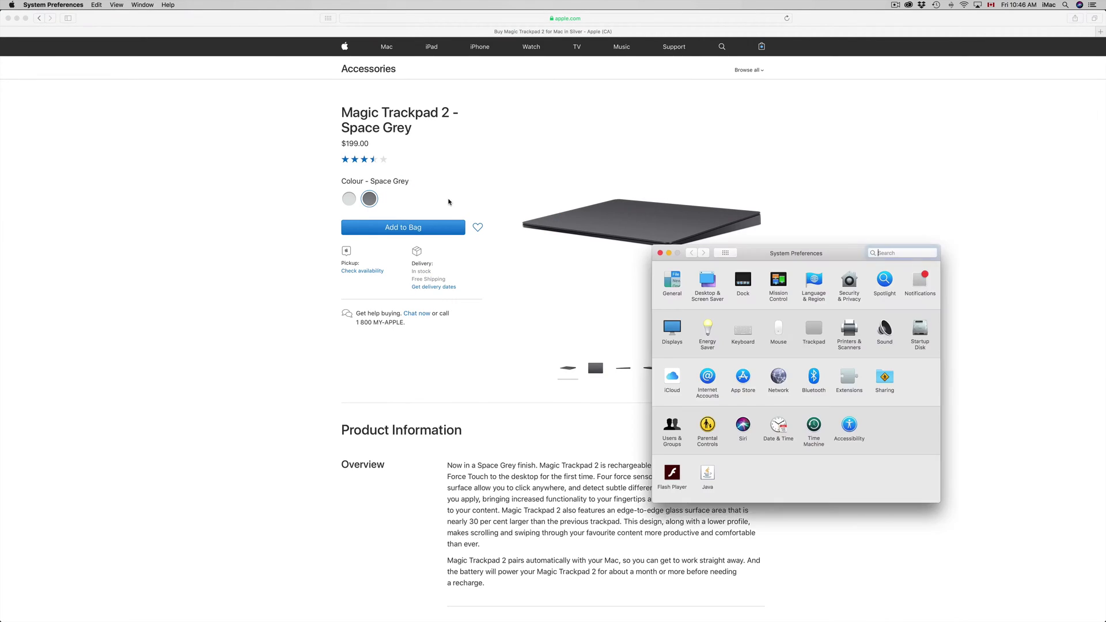
- Move the System Preferences window up and left and return to the all-preferences overview
drag(805, 253, 676, 192)
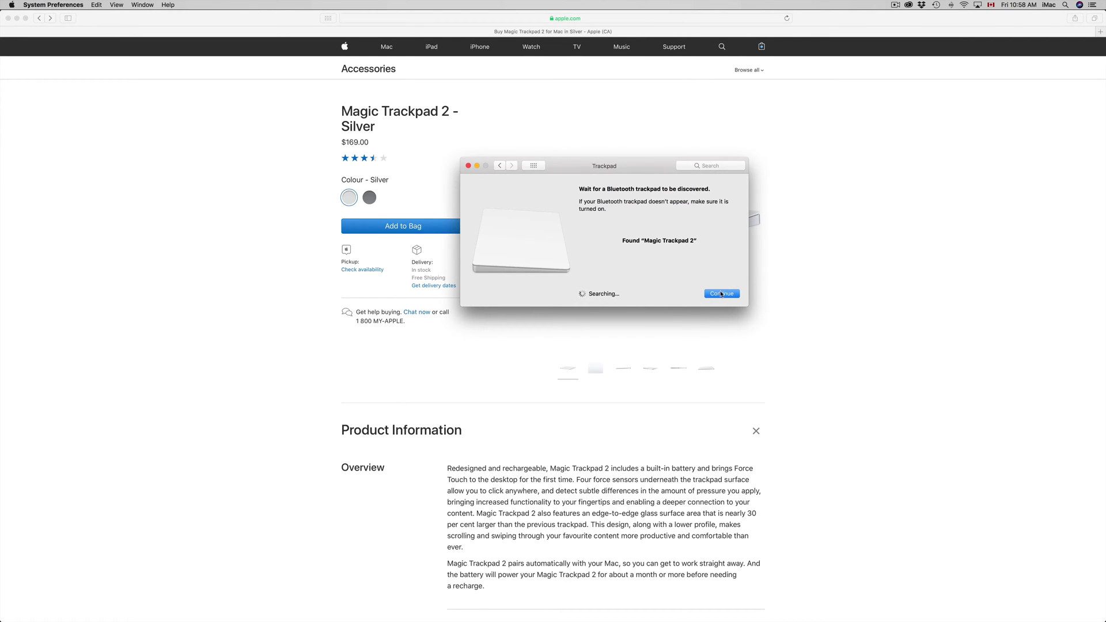
click(534, 165)
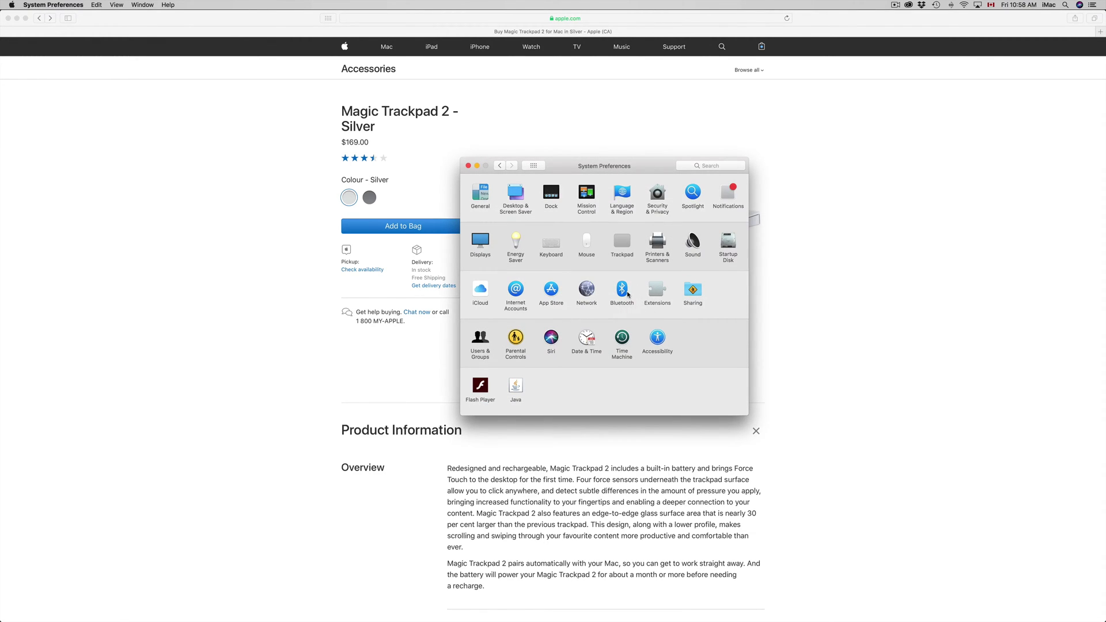
- Confirm Magic Trackpad 2 in the Bluetooth list, then open the Trackpad pane to pair it
click(622, 292)
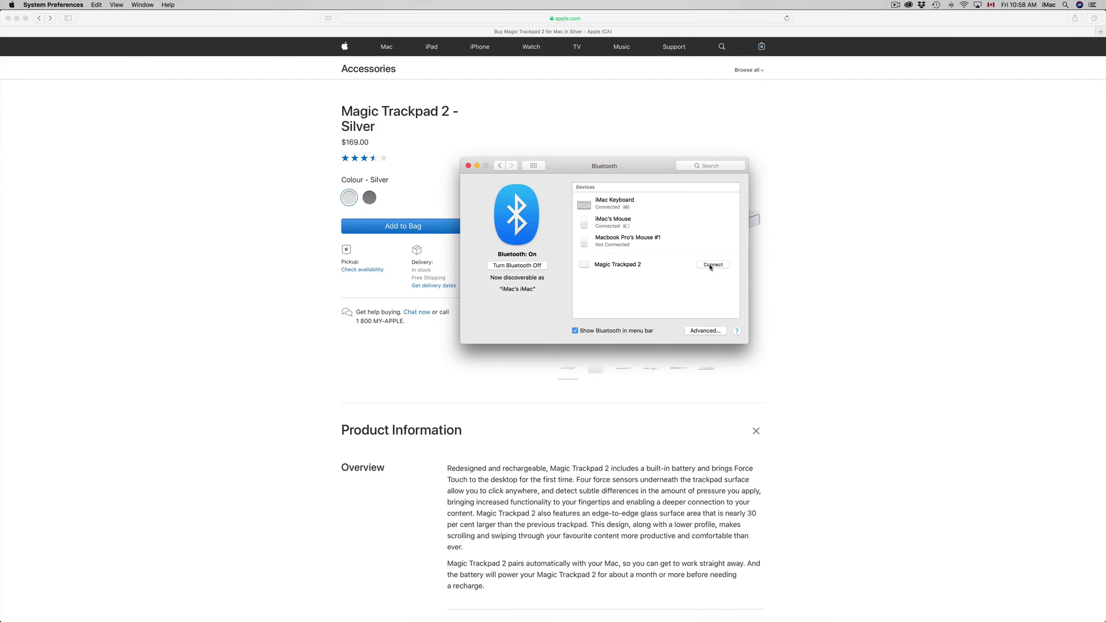
click(535, 165)
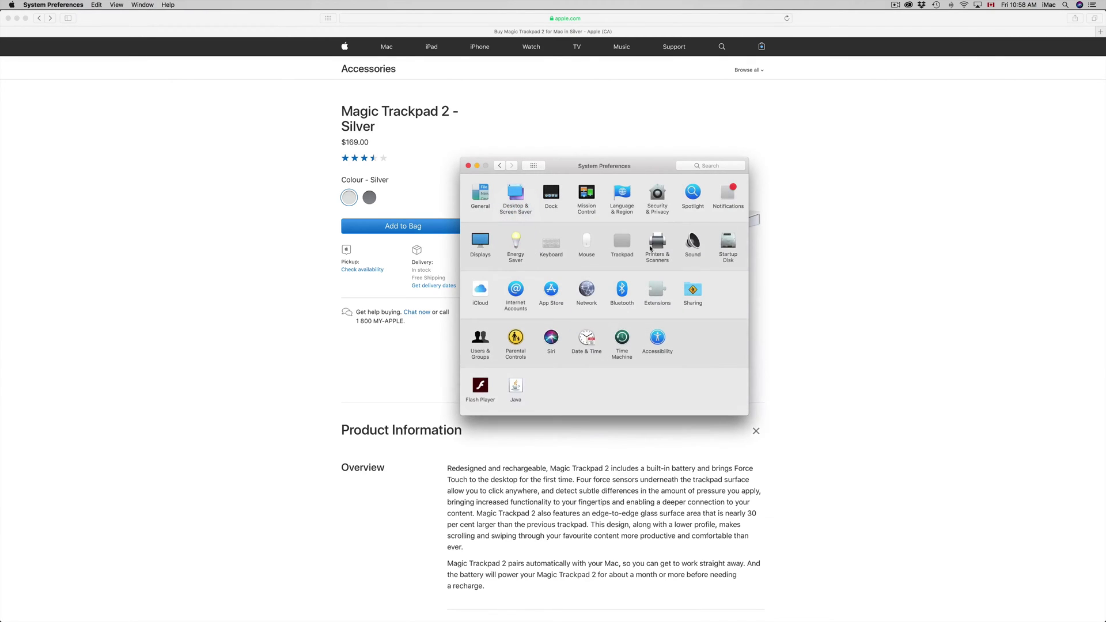
click(622, 240)
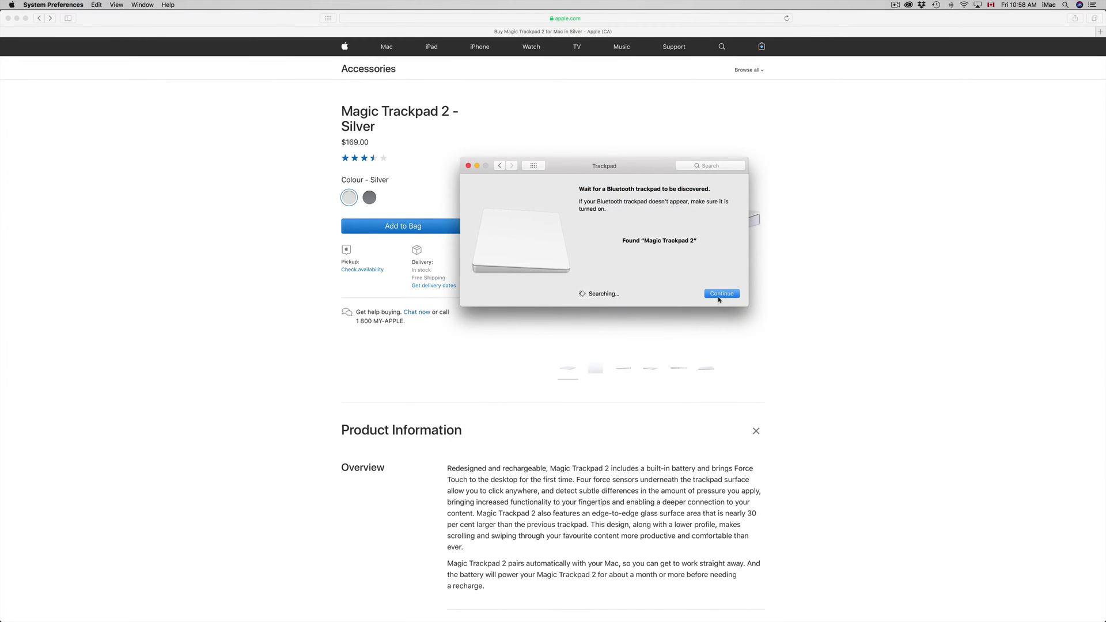
- Connect the found Magic Trackpad 2, which reports 92% battery
click(723, 293)
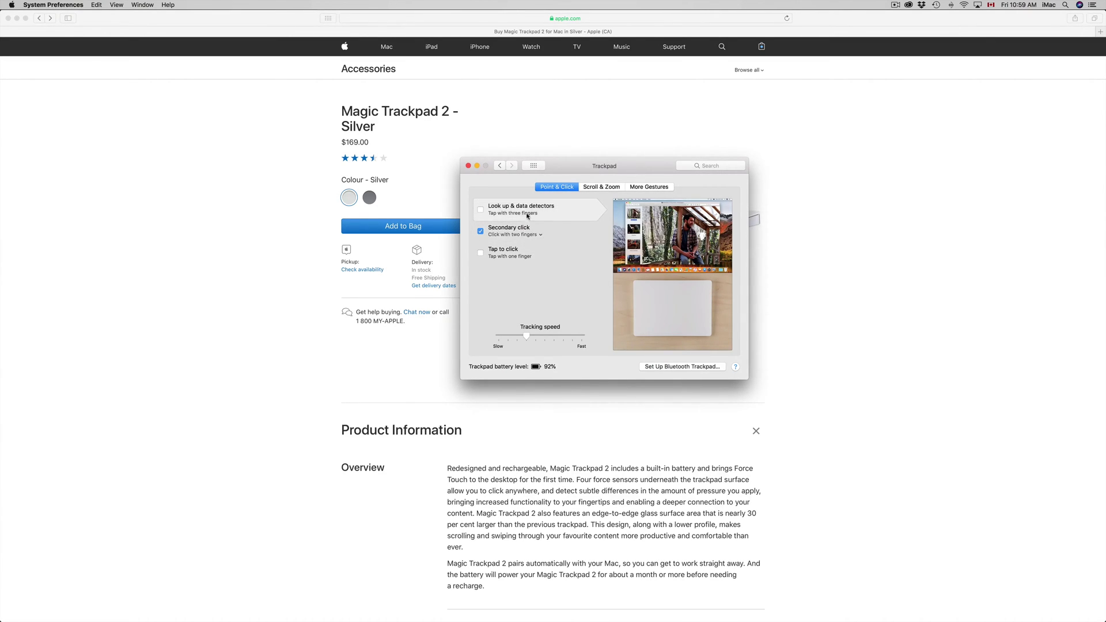
- Enable 'Look up & data detectors' and 'Tap to click' on the Point & Click tab
click(480, 209)
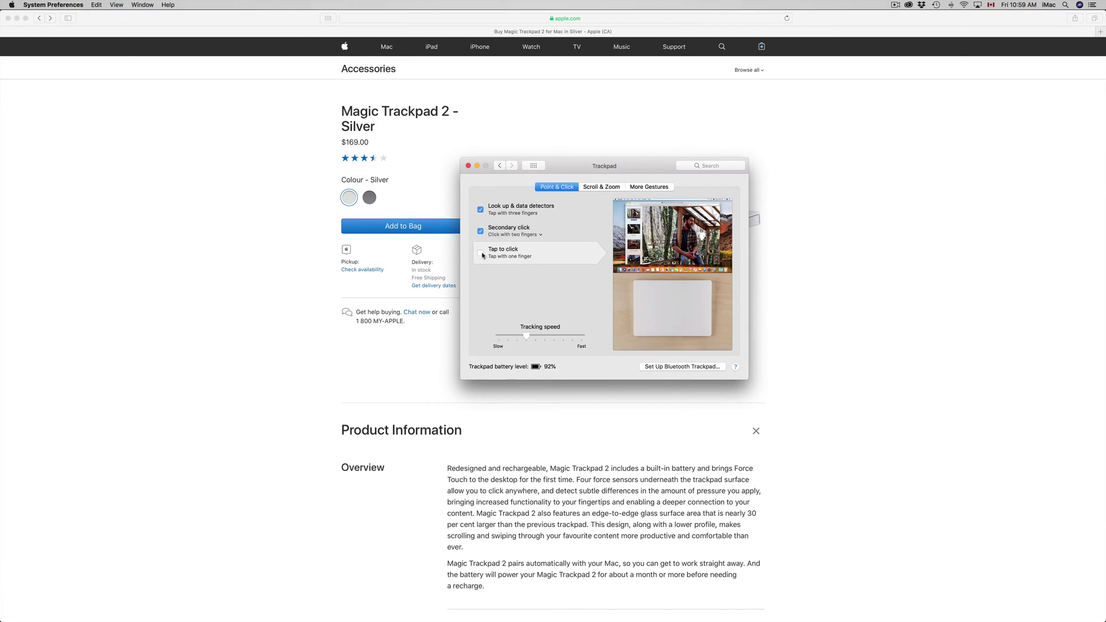
click(481, 253)
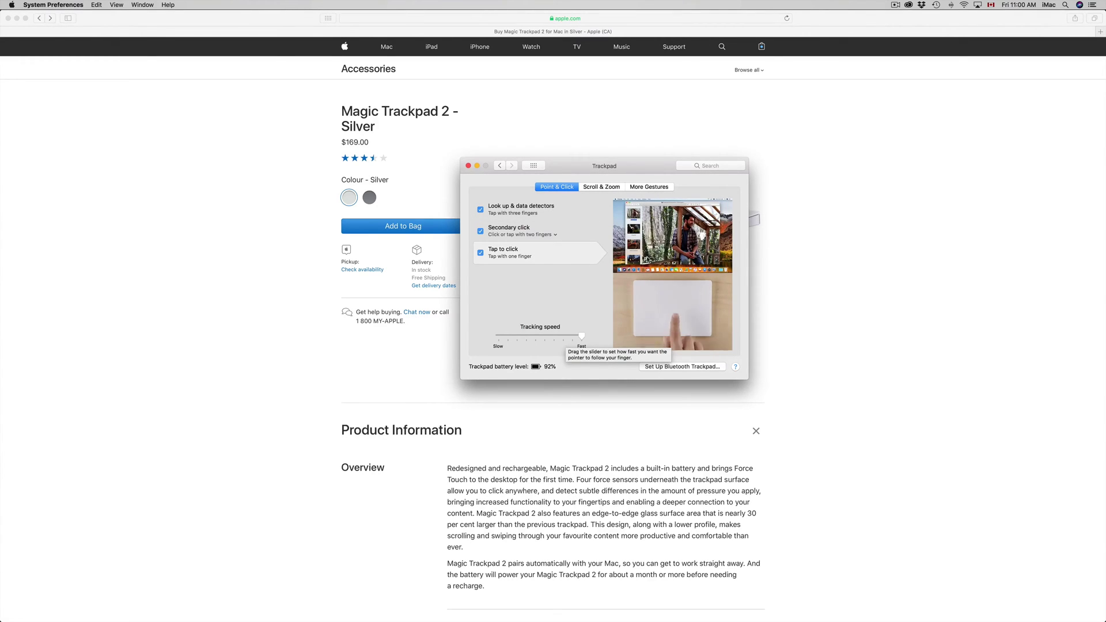
- Show the Scroll & Zoom options: natural scrolling, zoom, smart zoom and rotate, all enabled
click(595, 188)
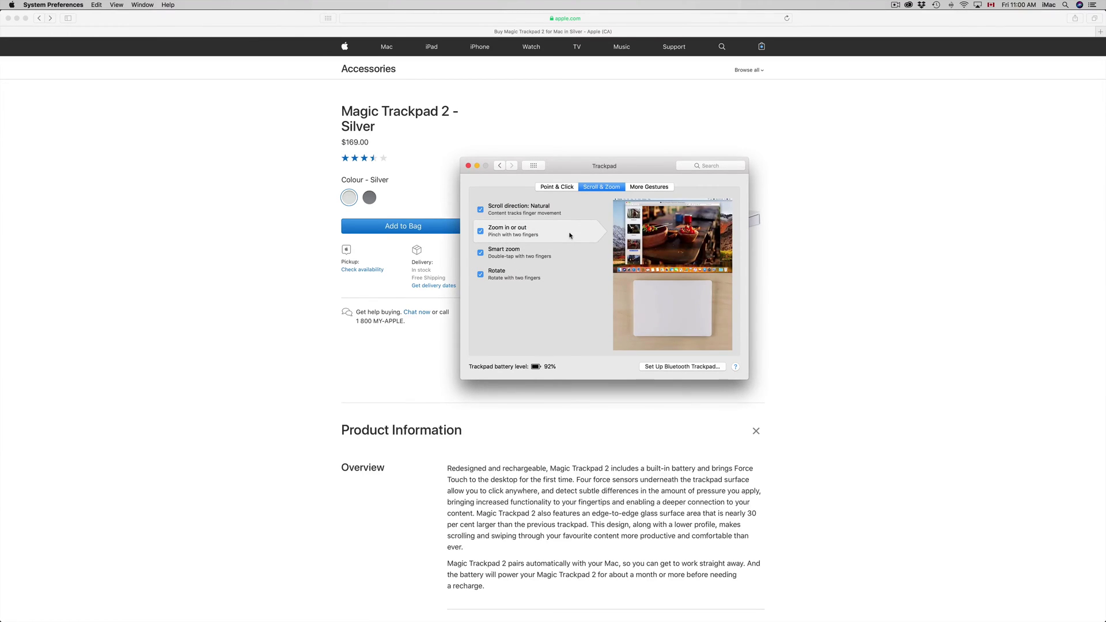
- Review the More Gestures, Scroll & Zoom and Point & Click trackpad tabs
click(668, 188)
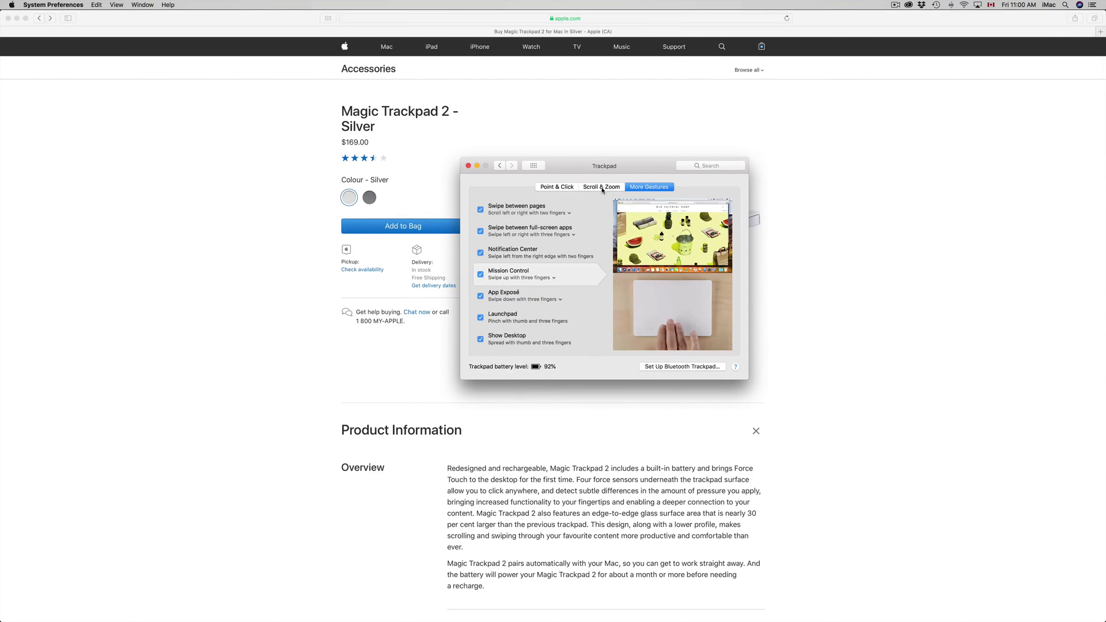
click(602, 189)
click(558, 187)
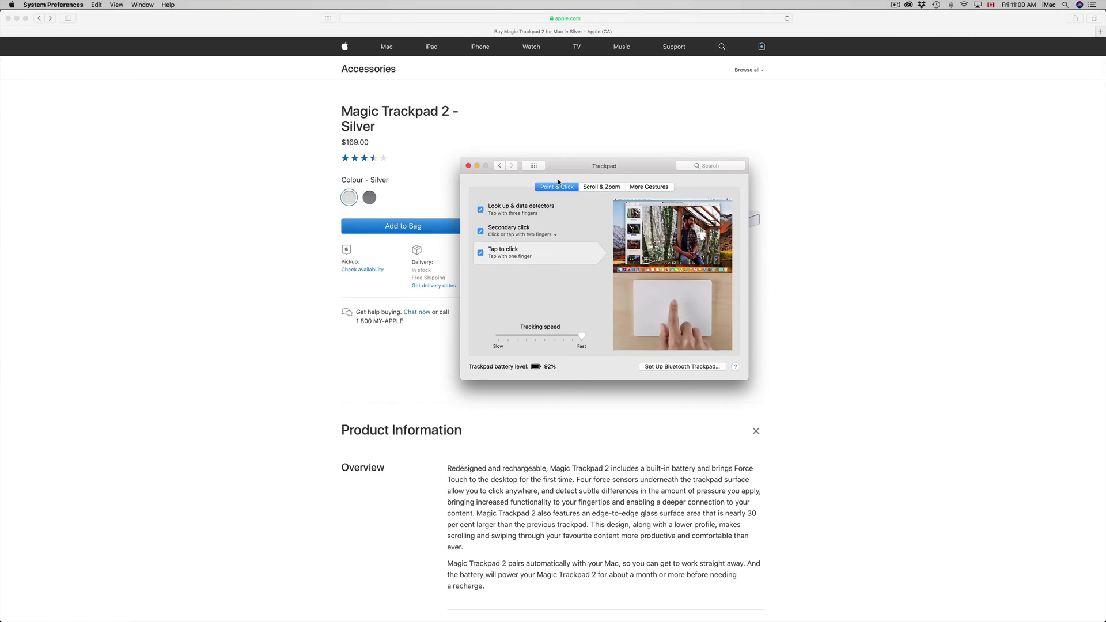
click(534, 166)
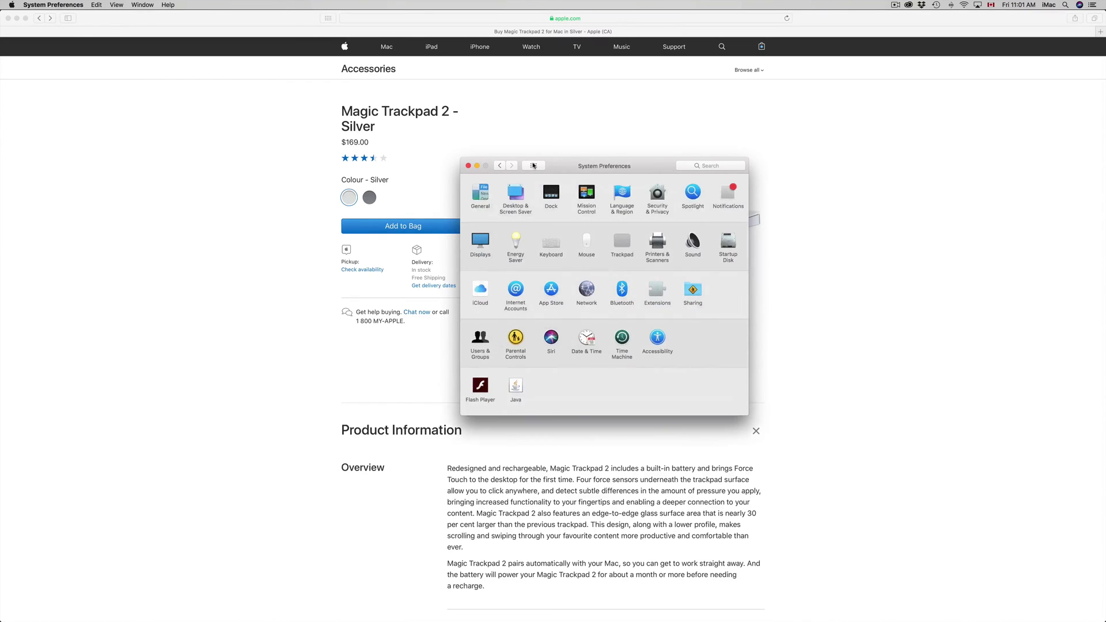
click(616, 288)
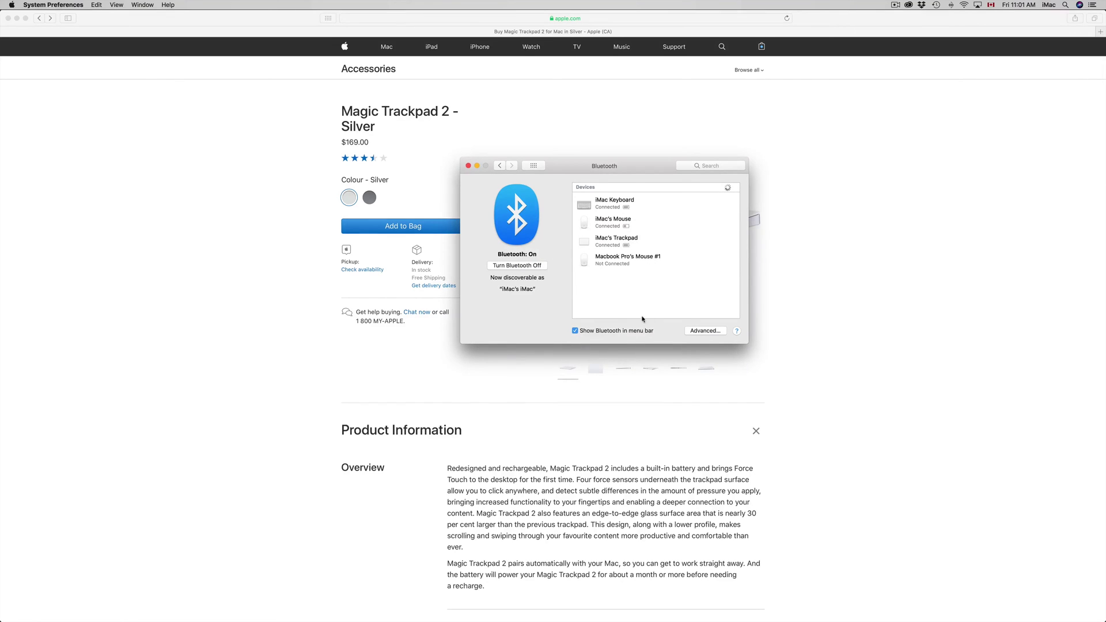
click(535, 166)
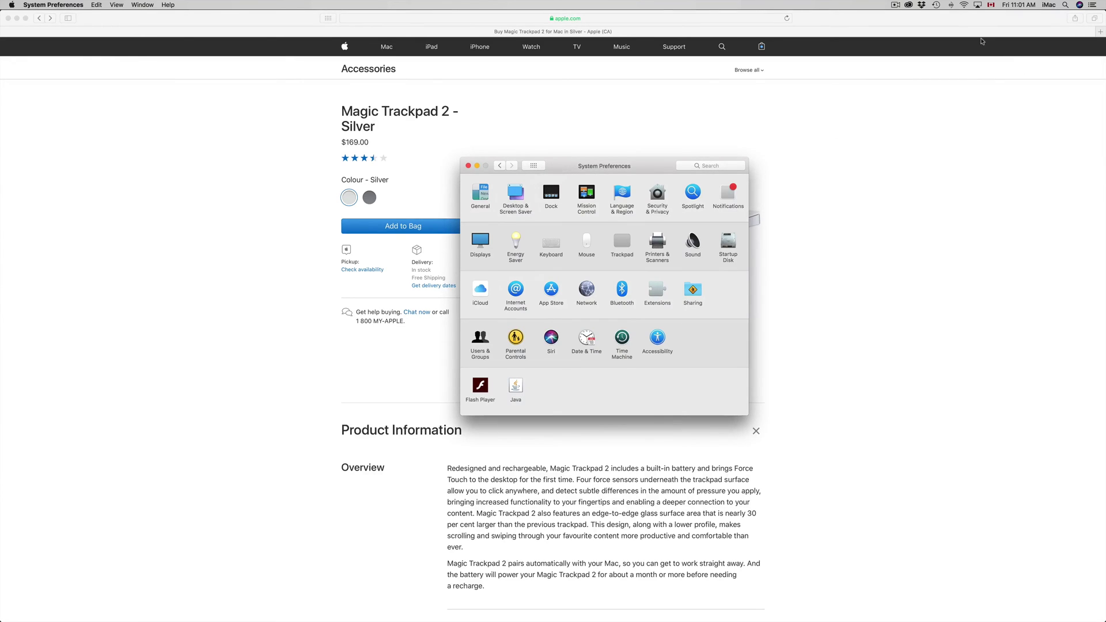
click(951, 5)
mouse_move(977, 61)
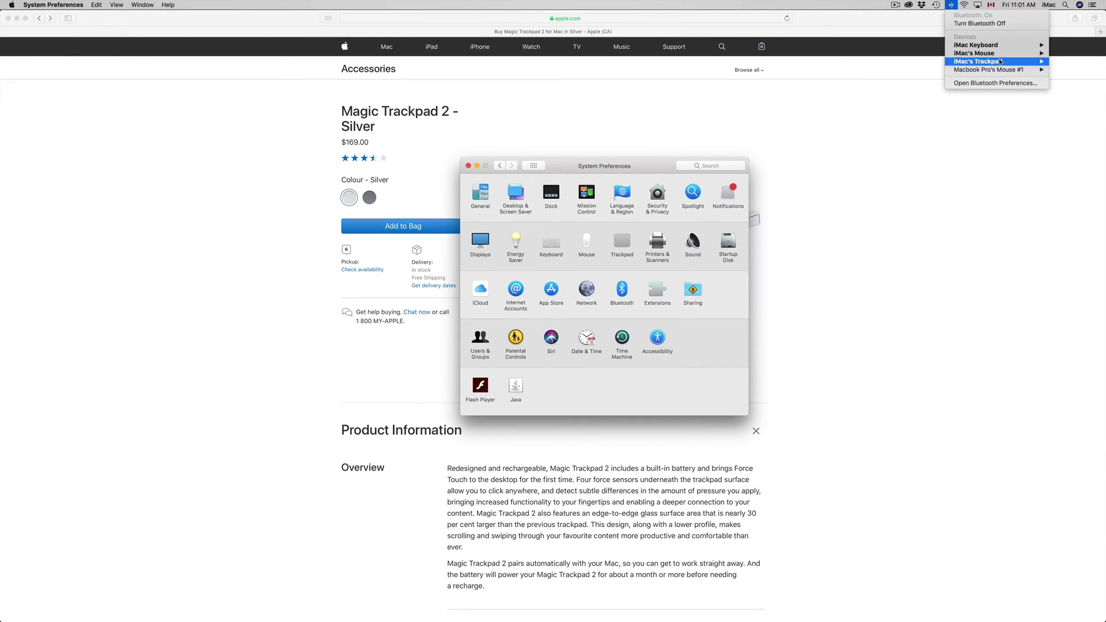